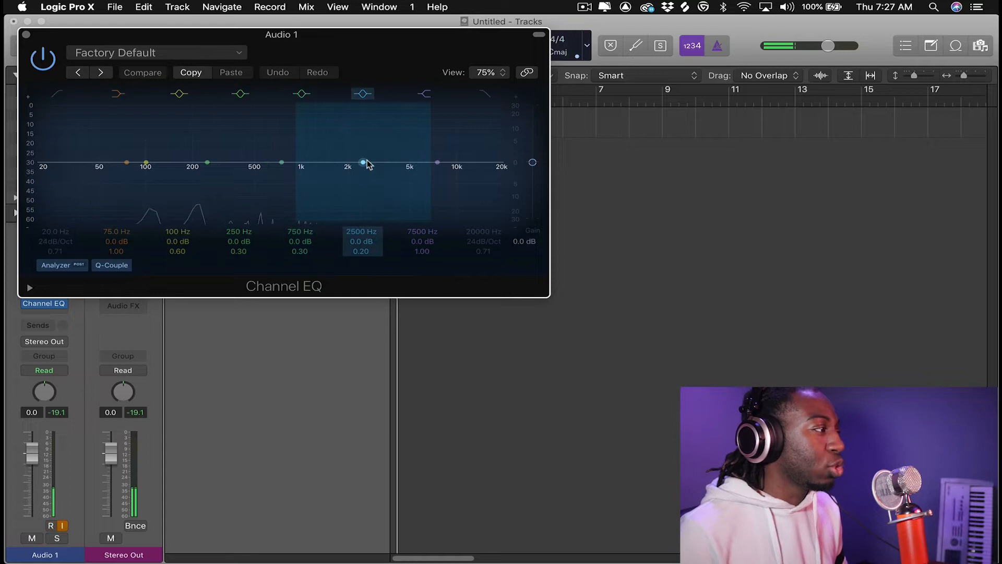
Step: Turn the Channel EQ's 750 Hz band into a narrow peak with Q 13.0 and +24.0 dB gain
mouse_move(283, 163)
left_mouse_down()
mouse_move(284, 142)
mouse_move(284, 151)
left_mouse_up()
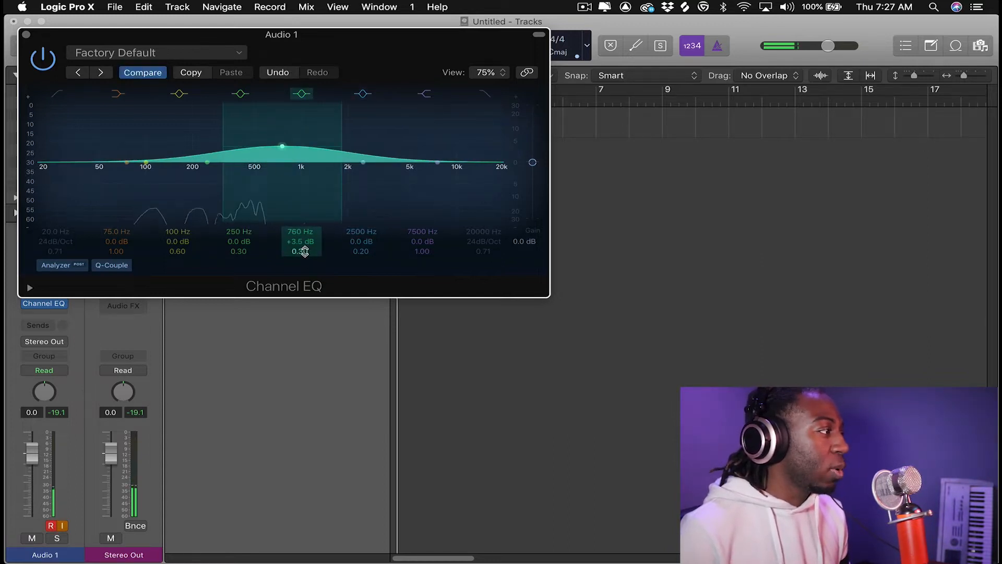
left_click_drag(305, 252, 305, 219)
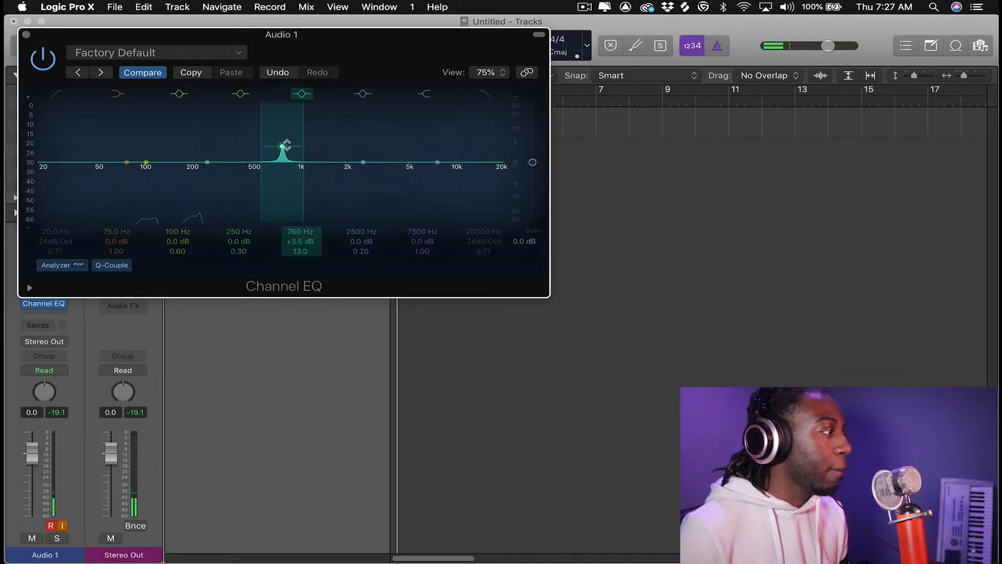
left_click_drag(284, 149, 278, 81)
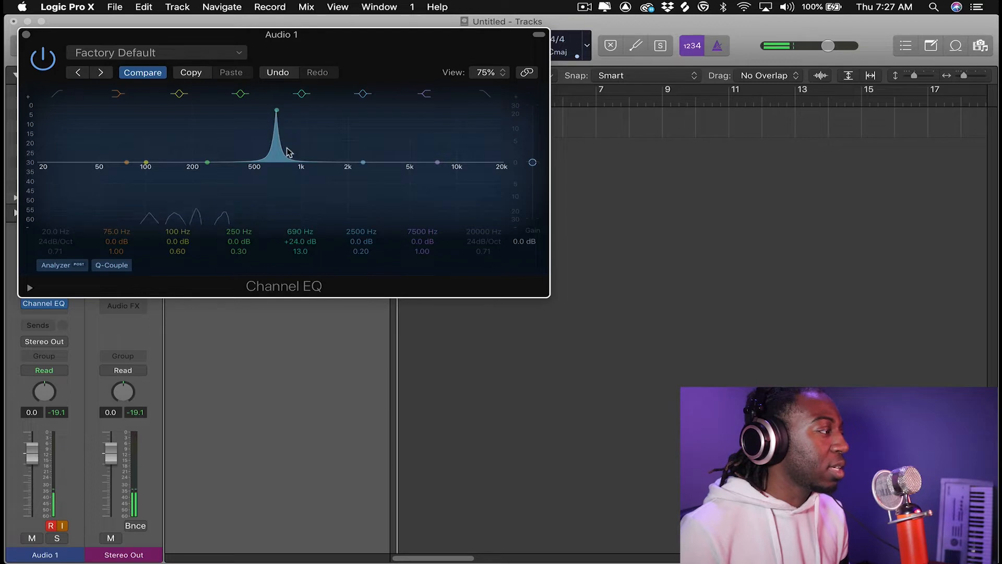
Step: Sweep the boosted narrow band to 1860 Hz, set its gain to -5.0 dB, and close the Channel EQ
left_click_drag(271, 158, 339, 158)
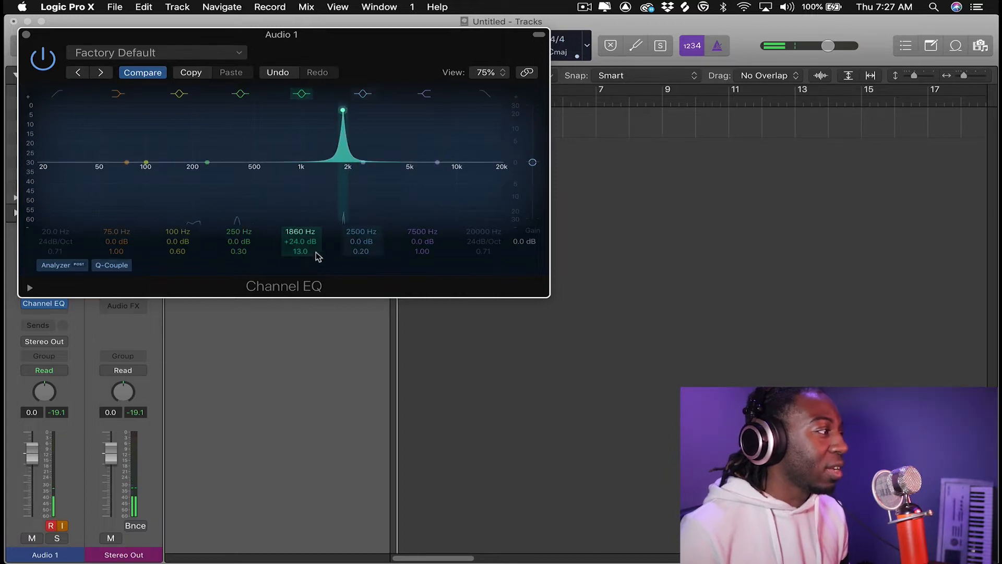
mouse_move(300, 242)
left_mouse_down()
mouse_move(300, 272)
mouse_move(300, 251)
left_mouse_up()
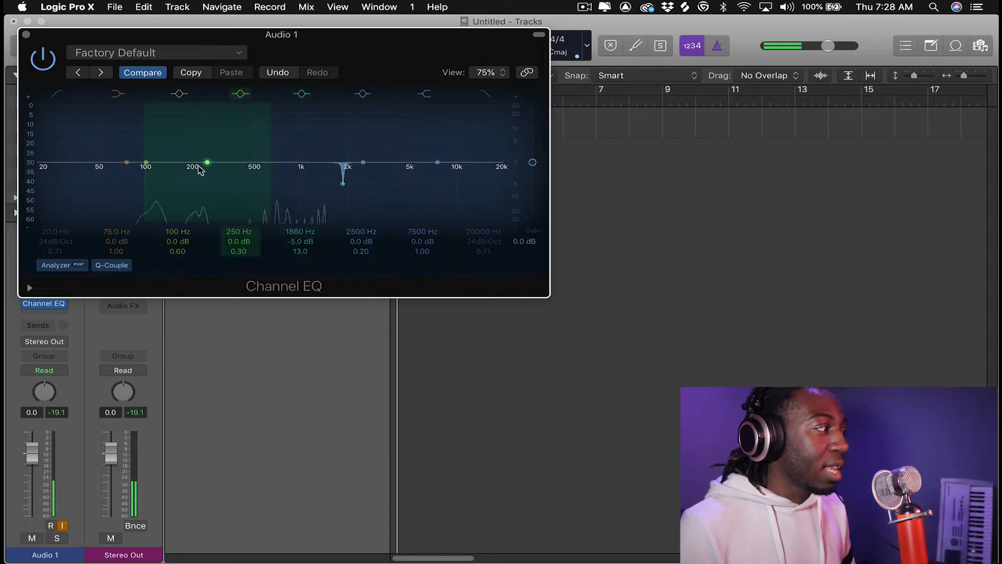
left_click(26, 36)
Step: Insert FabFilter's FF Pro-Q 3 on the Audio 1 channel below the Channel EQ
left_click(59, 315)
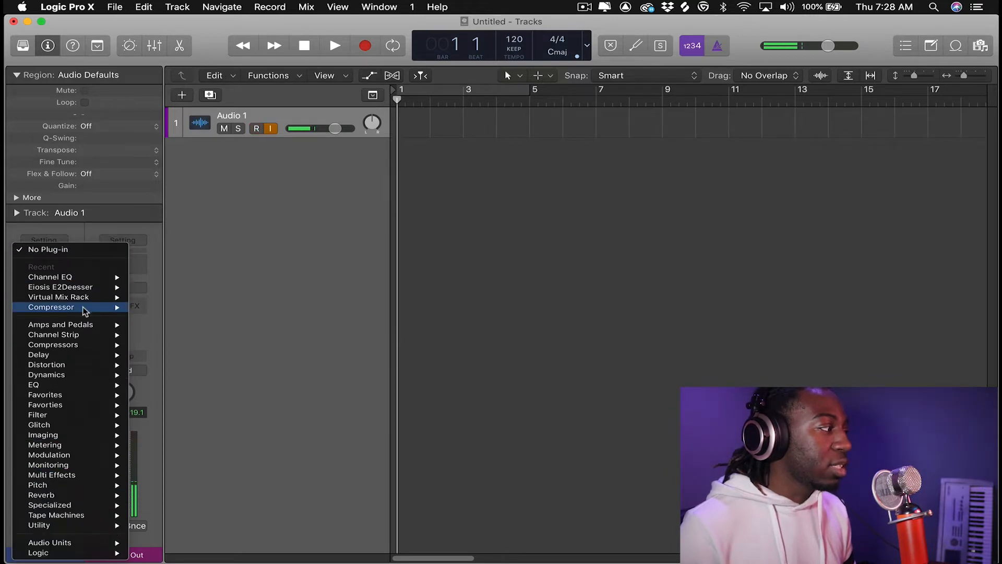
mouse_move(83, 384)
mouse_move(159, 388)
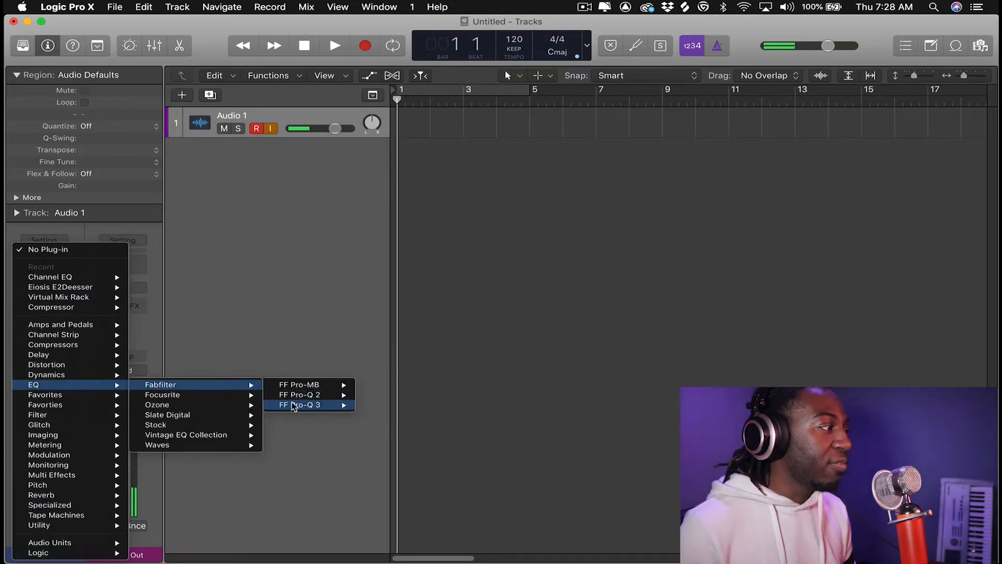
mouse_move(294, 407)
left_click(321, 410)
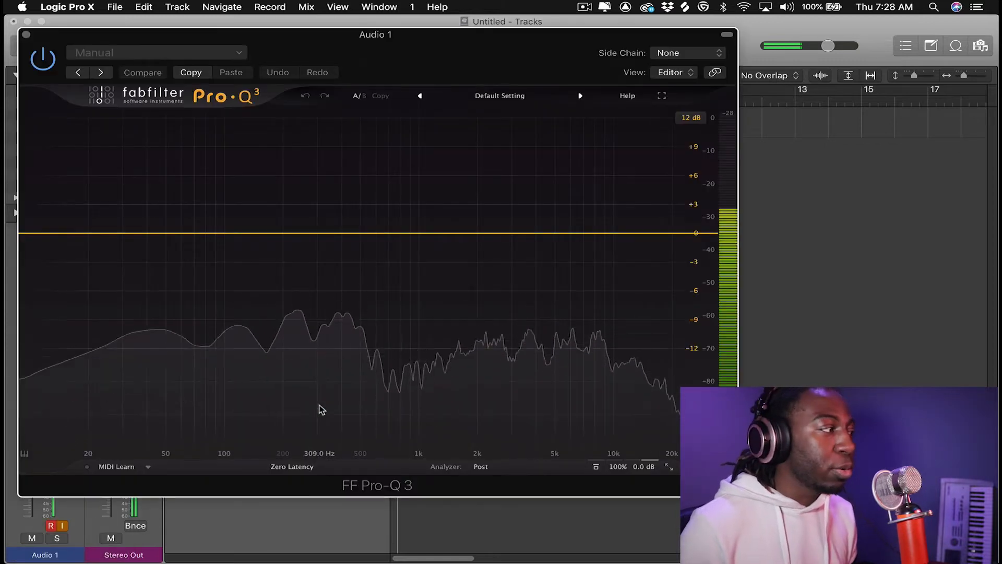
Step: Add a bell band at about 893 Hz with +3.18 dB gain and Q 22.973, and audition it in solo
left_click_drag(409, 235, 409, 203)
left_click_drag(466, 420, 477, 358)
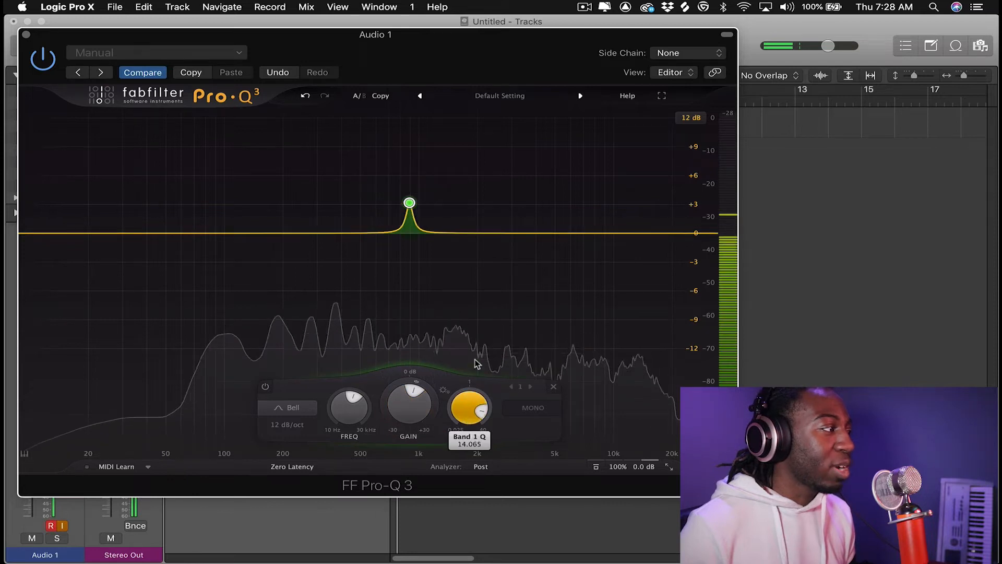
left_click(428, 167)
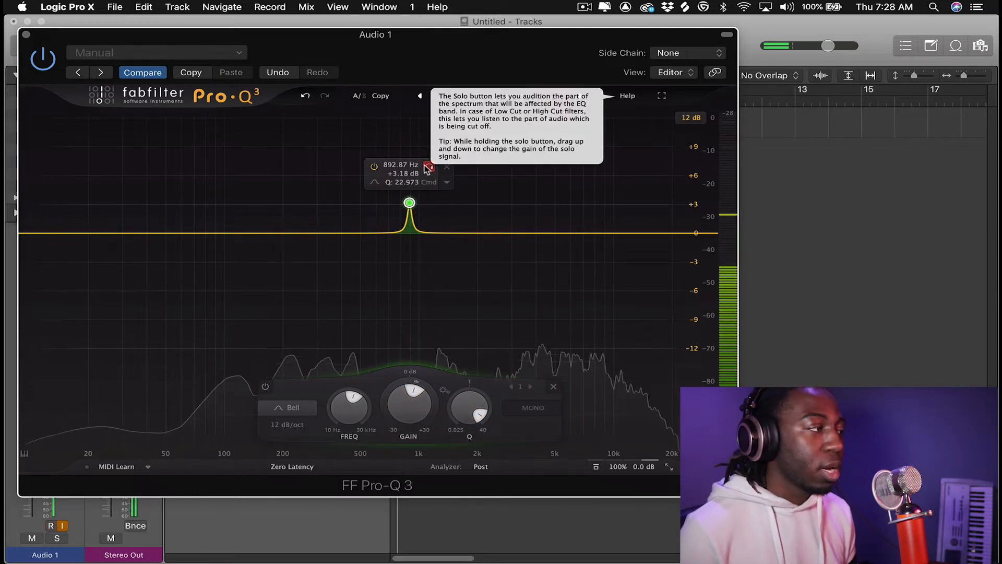
Step: Sweep the narrow band in solo down to about 498 Hz and cut it by 3.5 dB
left_click_drag(428, 168, 410, 187)
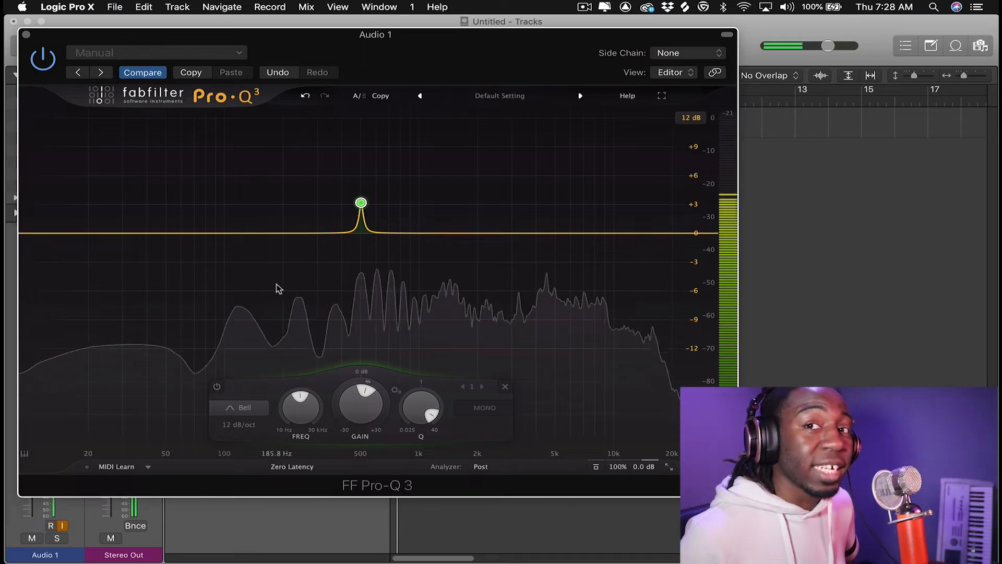
mouse_move(365, 204)
left_click_drag(362, 203, 360, 266)
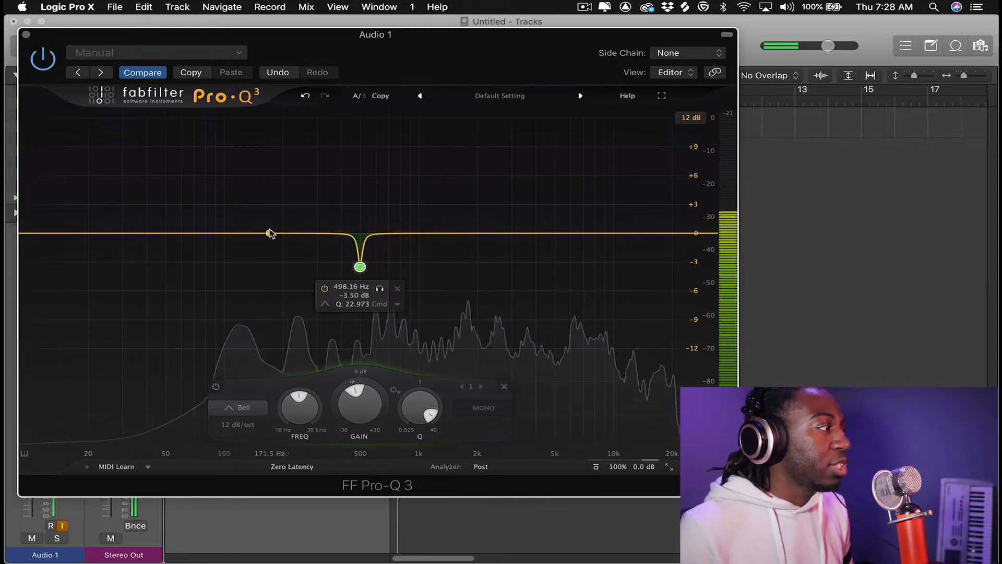
Step: Add a second bell band cutting about 3 dB, narrow its Q, and move it to just above 100 Hz
left_click_drag(246, 233, 250, 263)
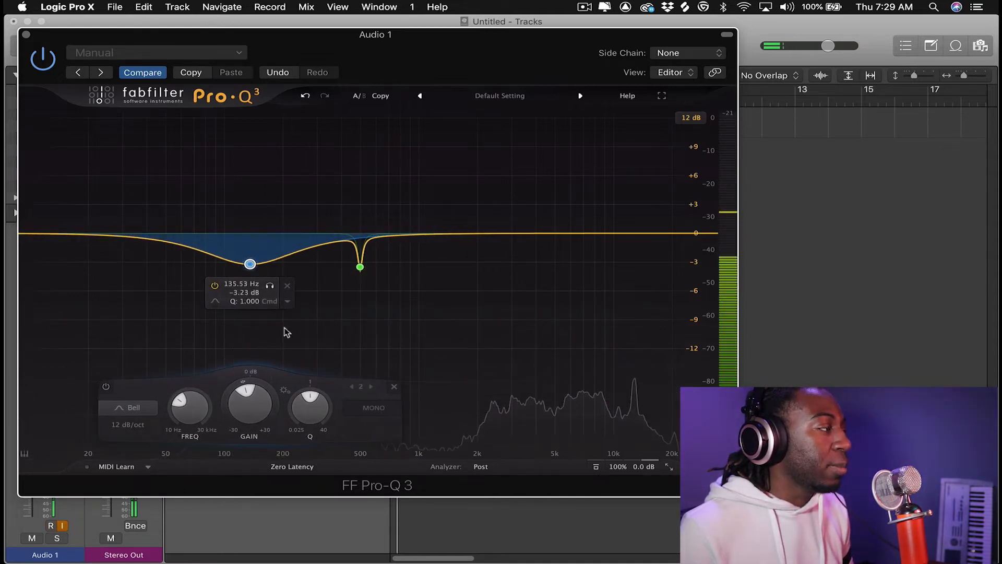
left_click_drag(310, 406, 321, 189)
left_click_drag(251, 410, 321, 395)
left_click_drag(250, 266, 235, 263)
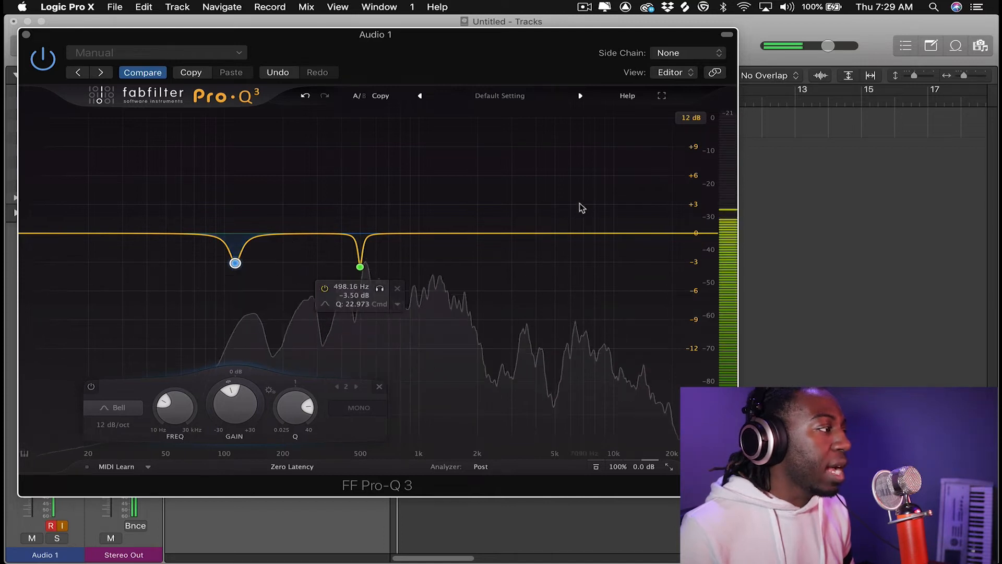
Step: Add a third bell band at about 2168 Hz with -3.09 dB gain and Q 10.370
left_click(474, 239)
left_click_drag(534, 407, 537, 378)
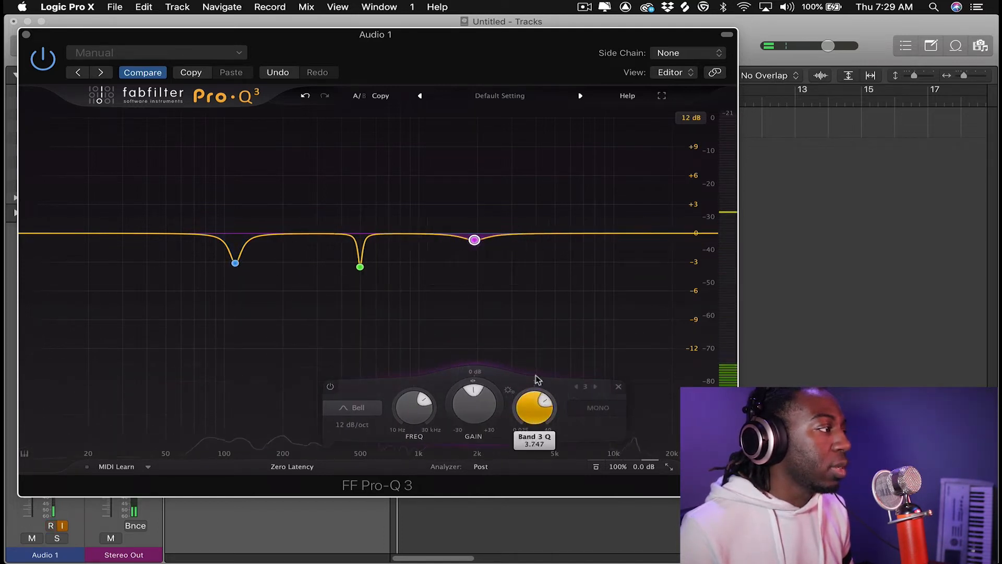
left_click_drag(469, 394, 470, 410)
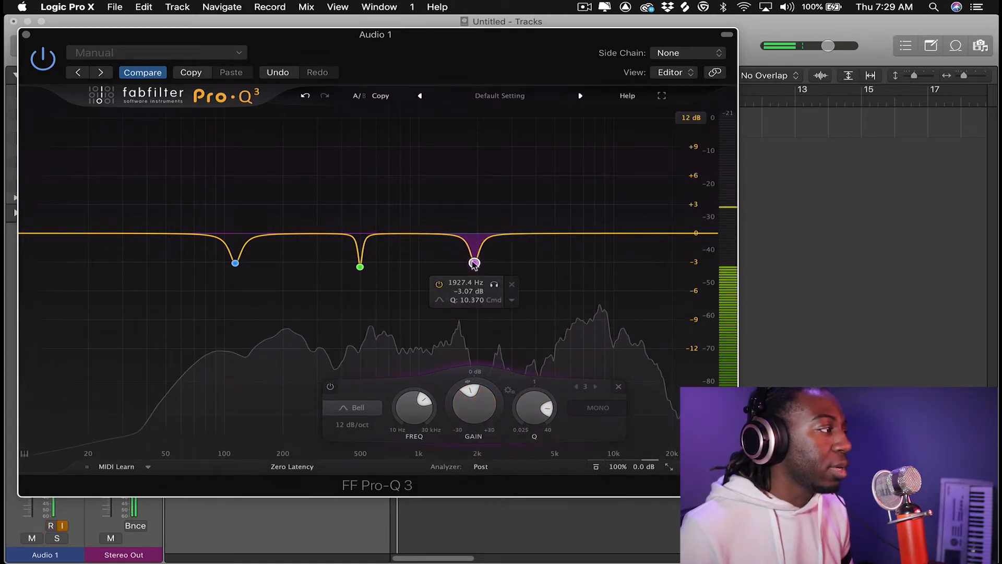
left_click_drag(474, 262, 485, 262)
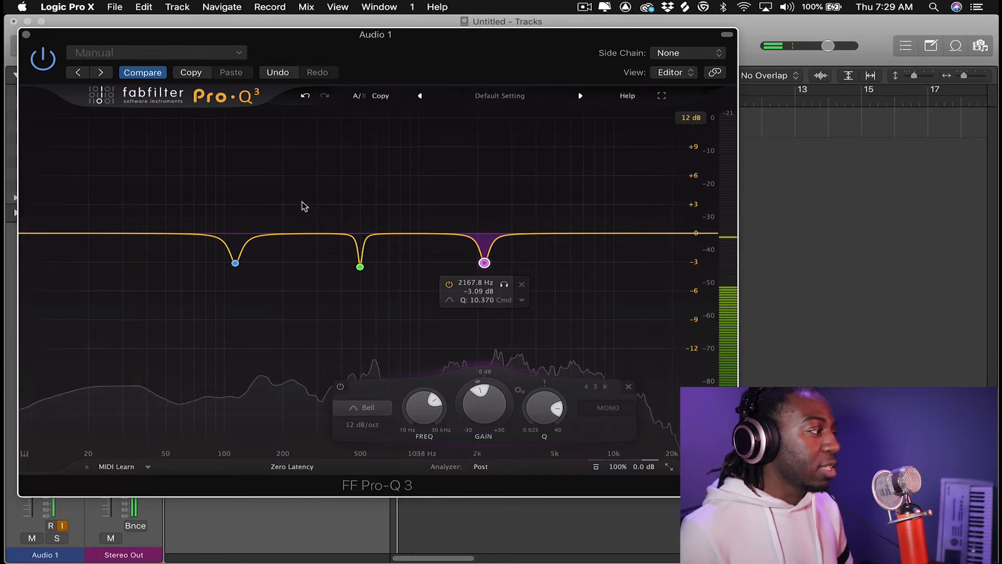
Step: Add a band at the low end, change its shape to Low Cut, and move it to about 50 Hz
double_click(49, 237)
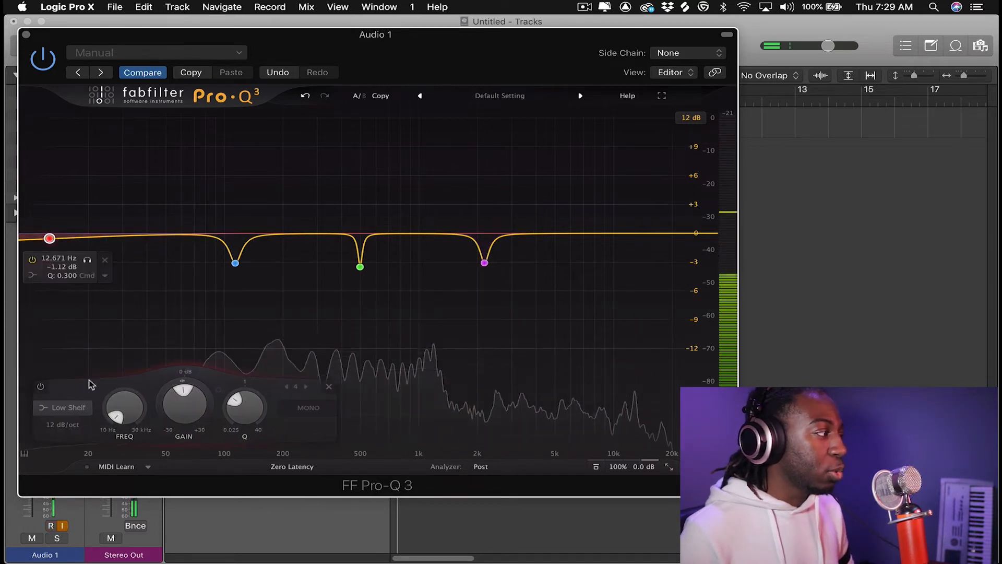
left_click(69, 408)
left_click(67, 319)
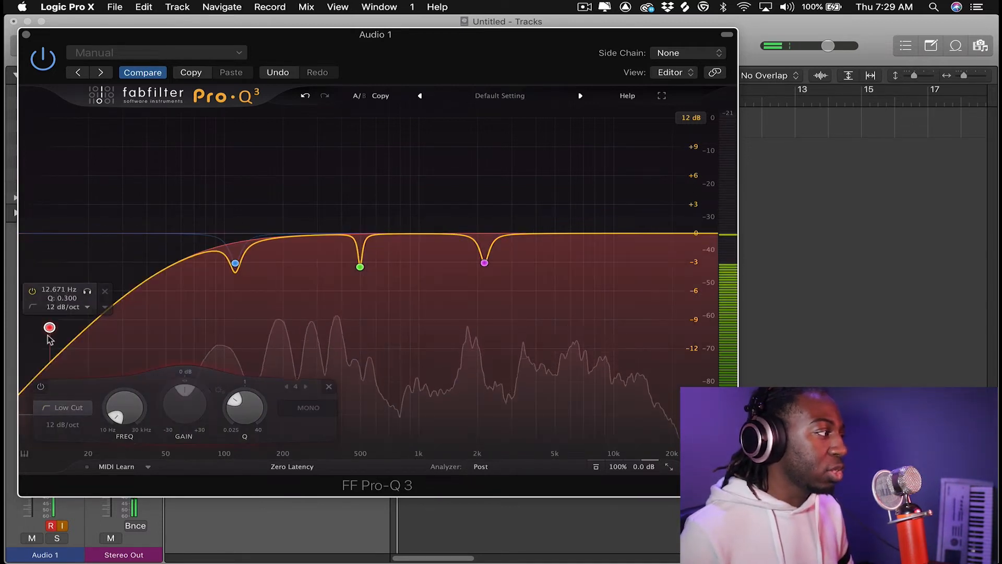
left_click_drag(49, 327, 165, 226)
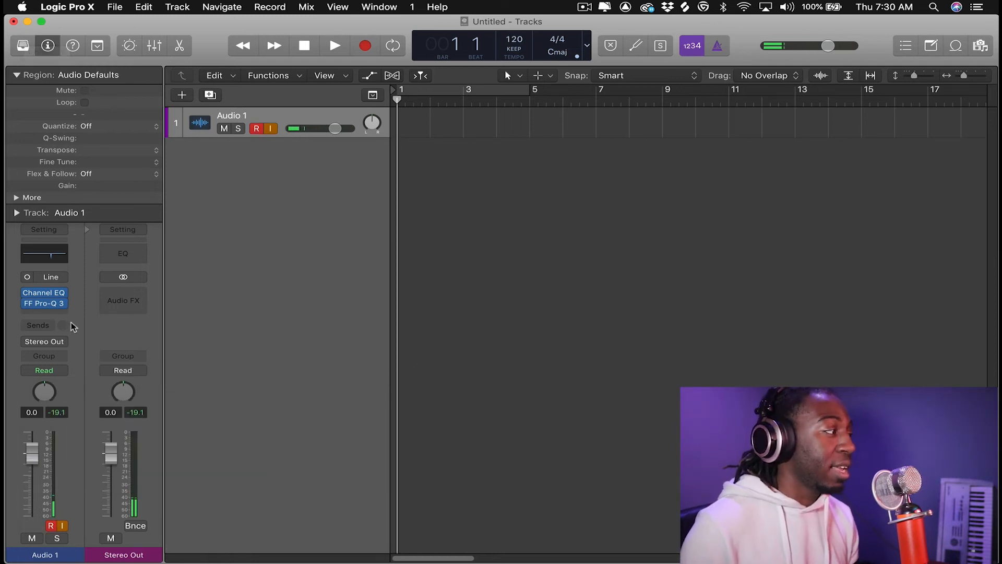
Step: Add a high shelf to the Pro-Q 3 at about 5 kHz with a steeper Q, boosting the highs by about 3 dB
left_click(45, 306)
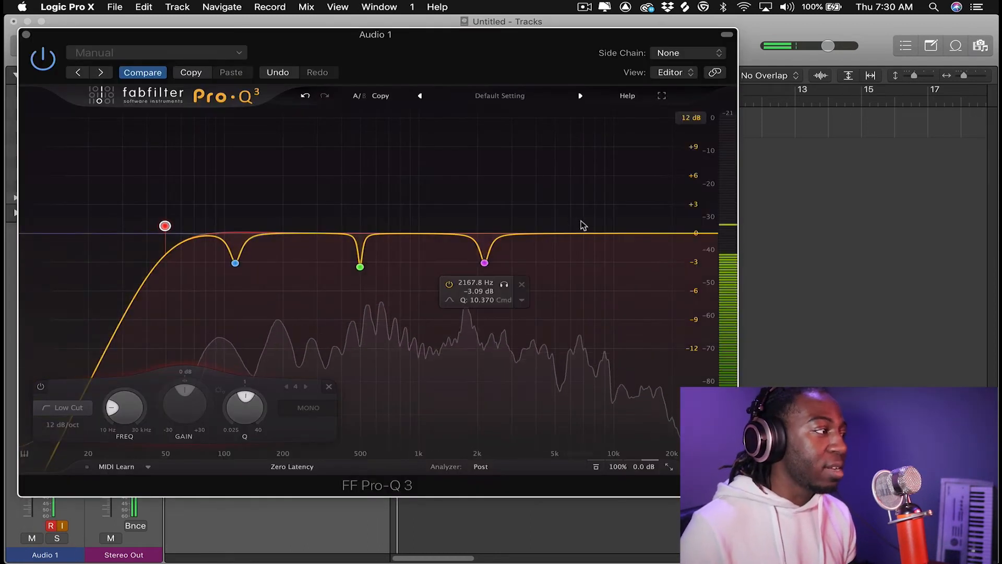
left_click(624, 229)
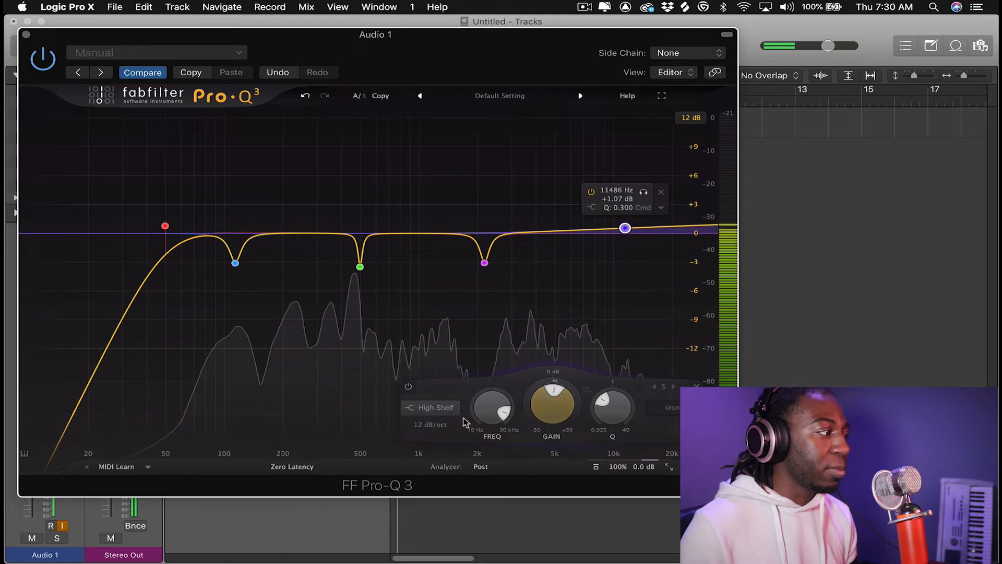
left_click_drag(626, 227, 578, 209)
left_click_drag(619, 416, 567, 254)
left_click_drag(575, 218, 558, 221)
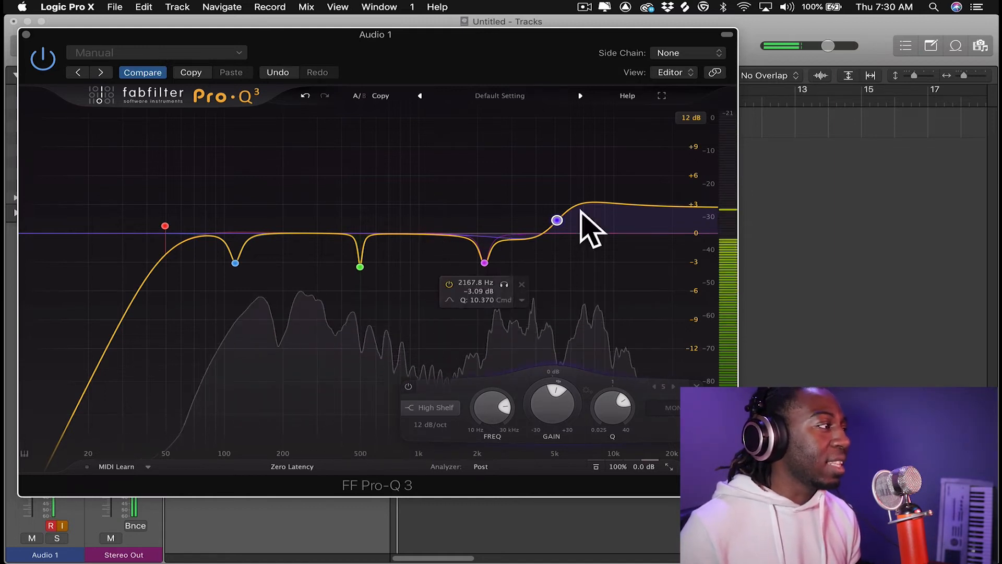
Step: Recheck the FF Pro-Q 3 curve, close its window, and bypass the plug-in on the Audio 1 channel
left_click(26, 34)
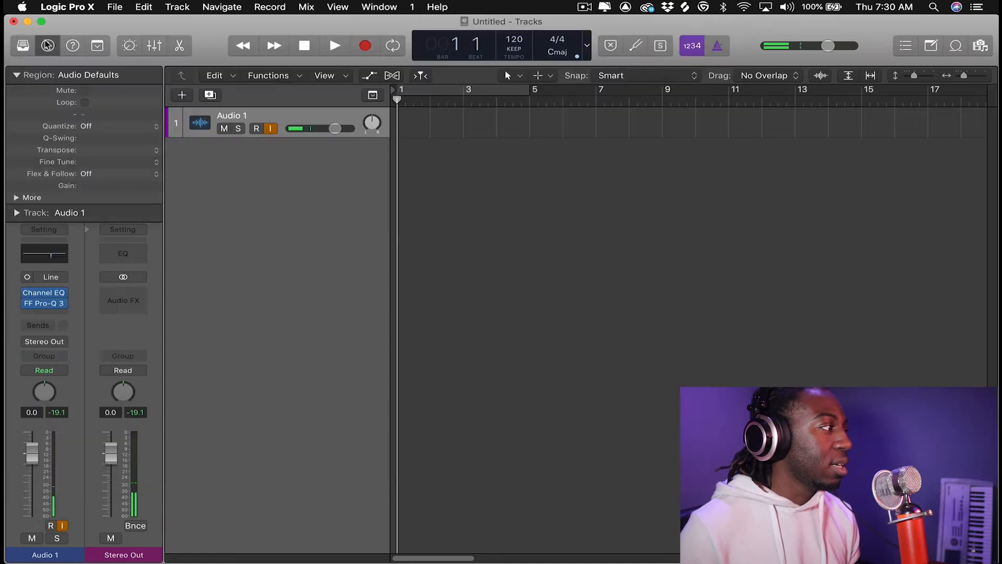
left_click(51, 305)
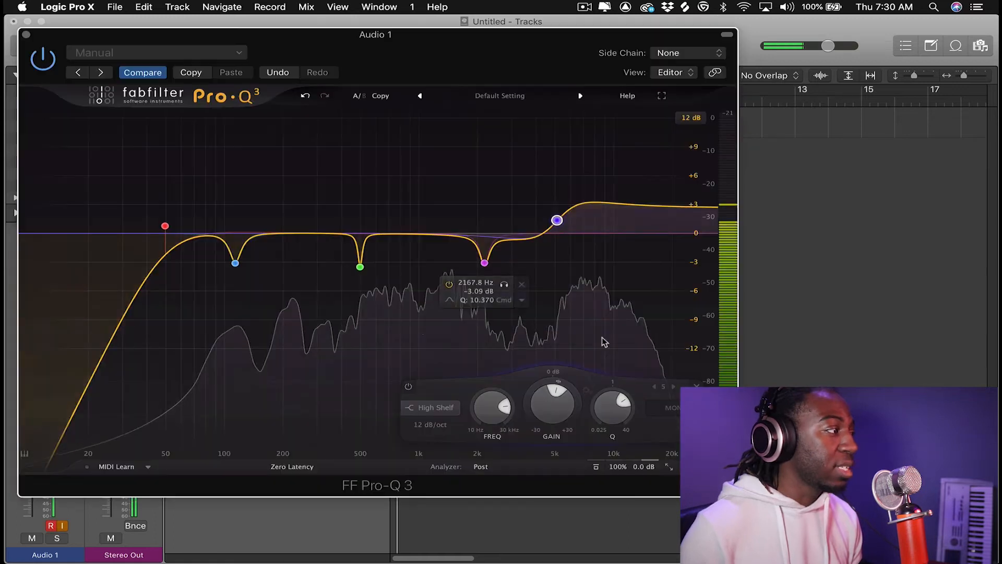
left_click(27, 34)
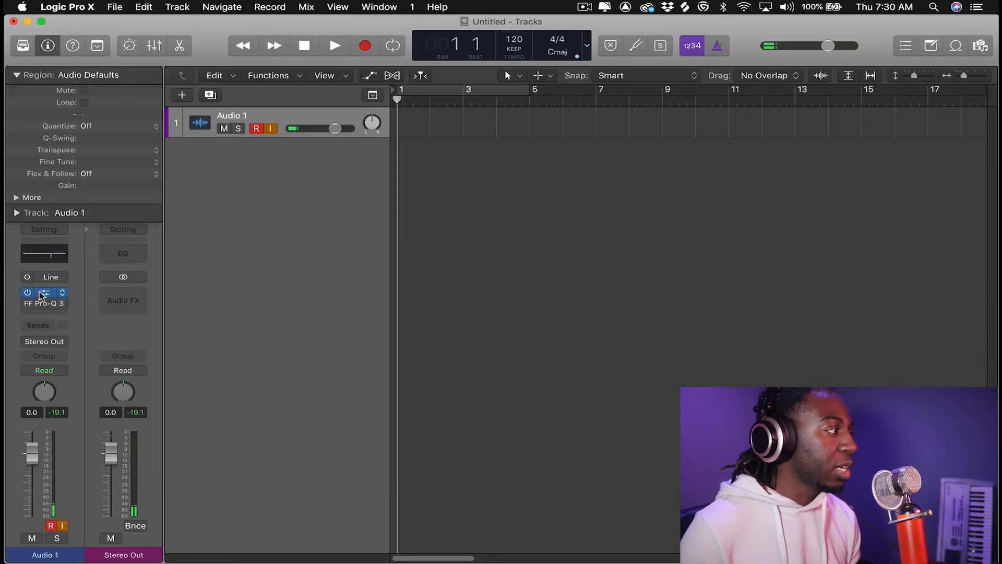
Step: Set the Channel EQ's high shelf to 6700 Hz with +3.0 dB gain
left_click(37, 293)
left_click_drag(447, 163, 447, 153)
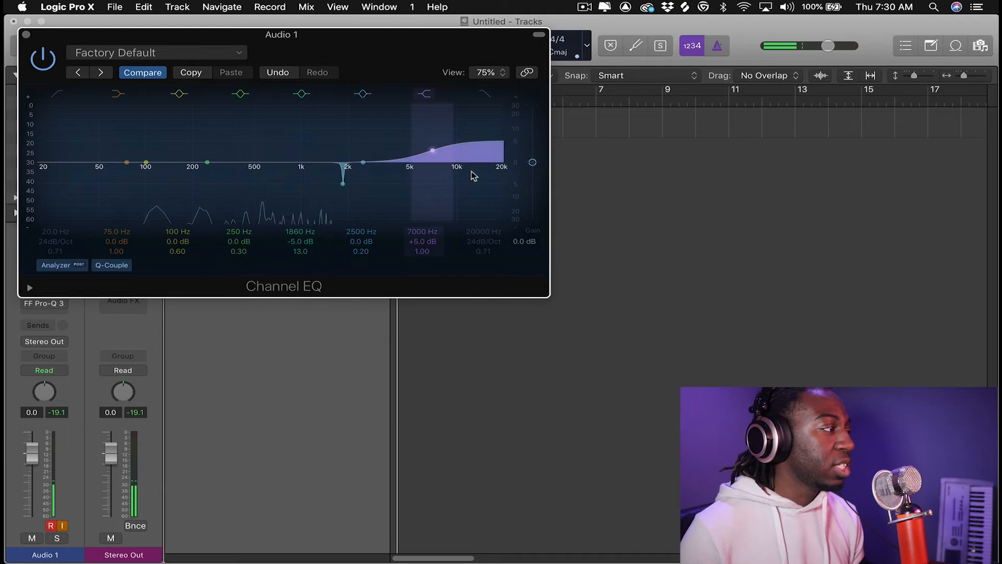
left_click_drag(433, 150, 431, 161)
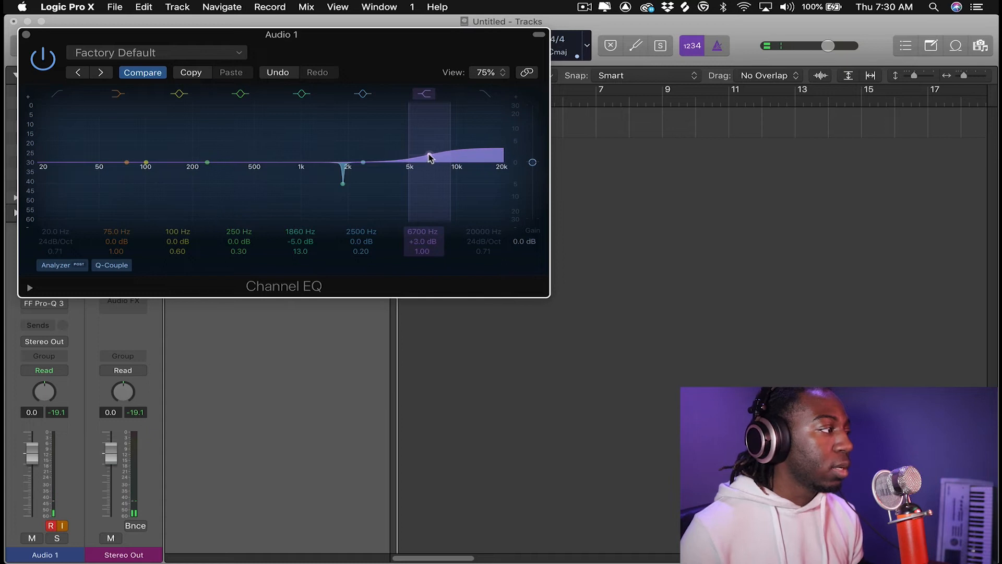
Step: Lower the Channel EQ's overall gain to -3.0 dB, close its window, and bypass the plug-in
left_click_drag(533, 166, 537, 173)
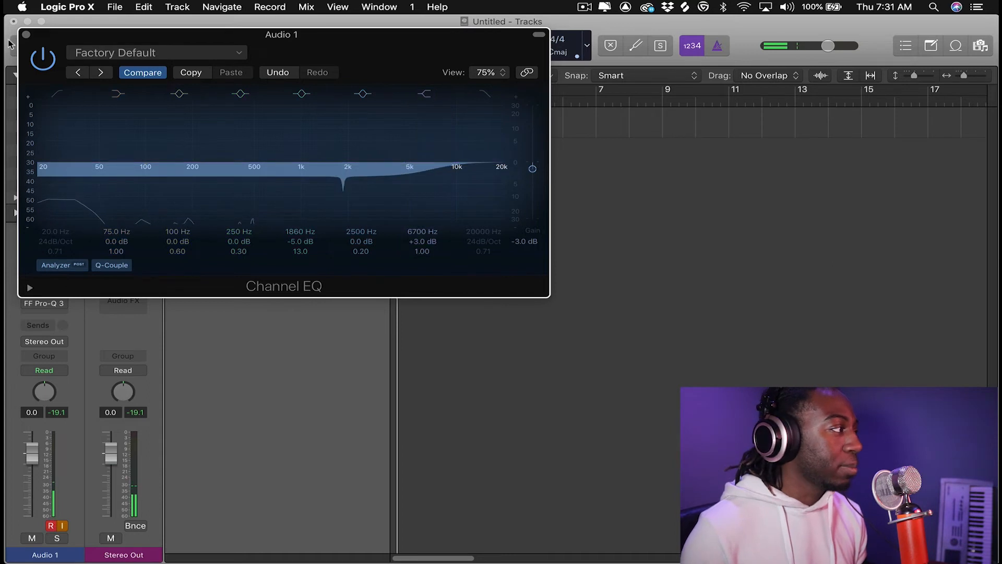
left_click(27, 35)
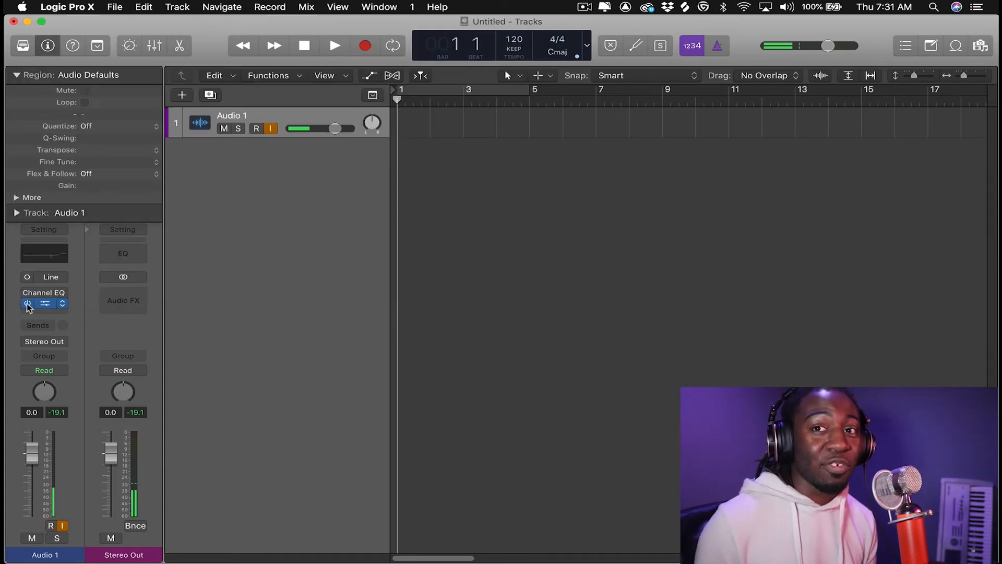